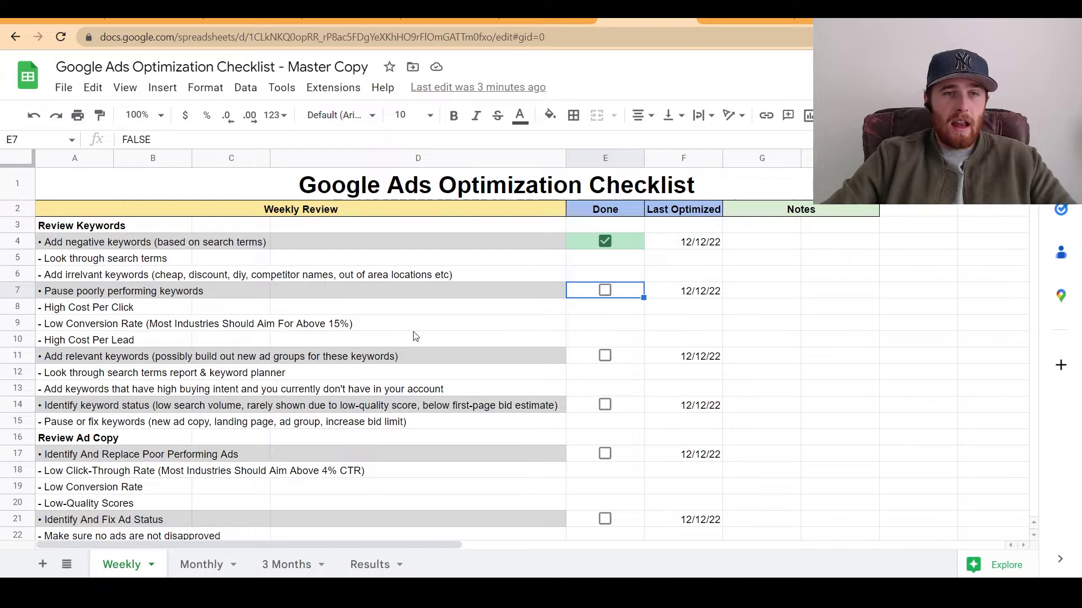
# - Review the Weekly tasks, then untick and re-tick the first task's Done checkbox in E4
pyautogui.scroll(-5, 483, 282)
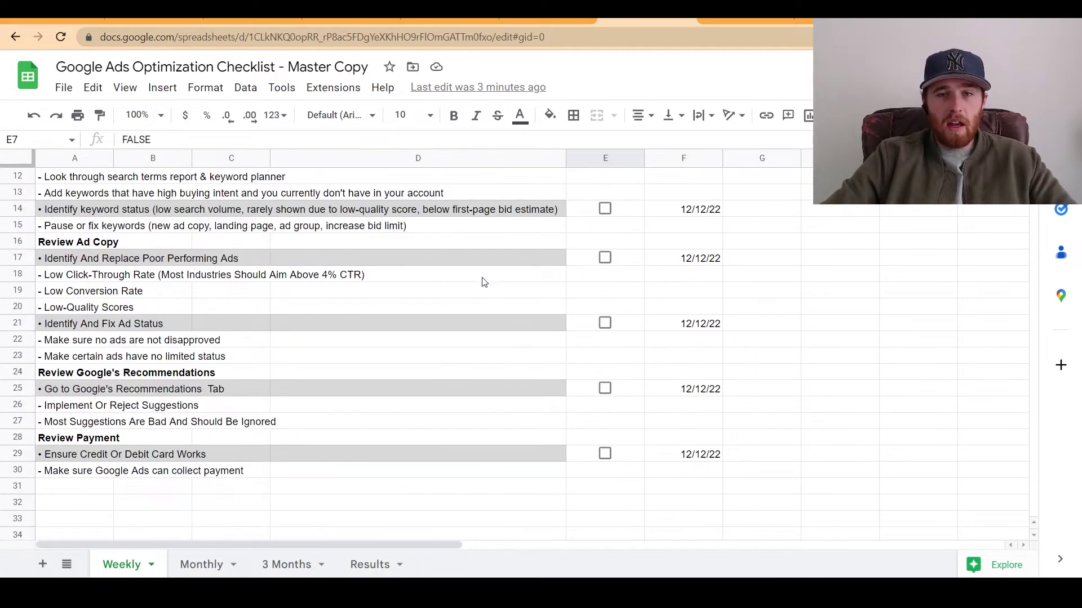
pyautogui.scroll(5, 481, 289)
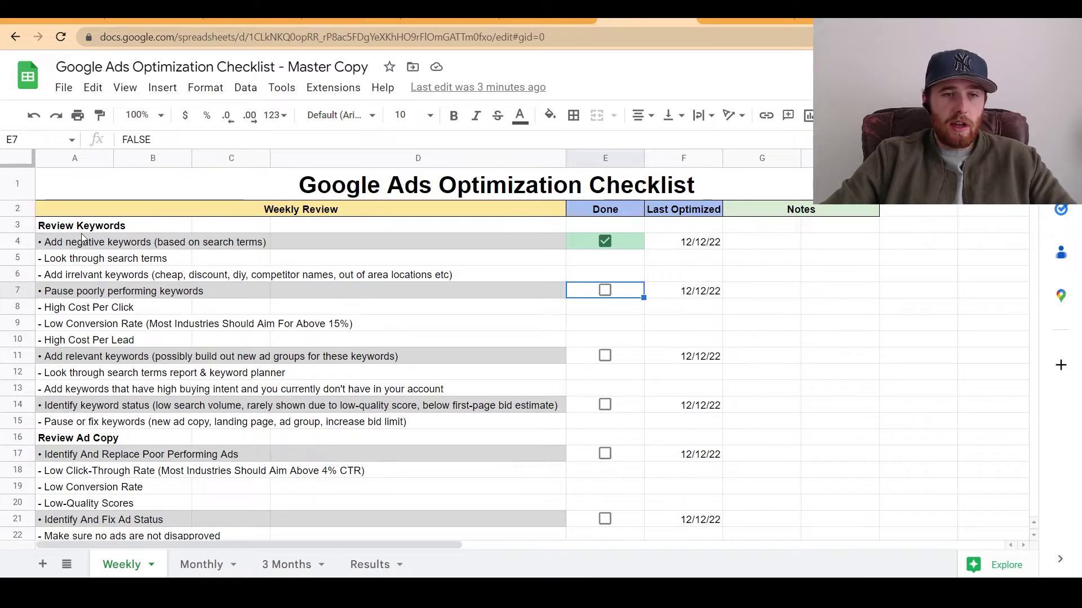
pyautogui.scroll(-4, 143, 390)
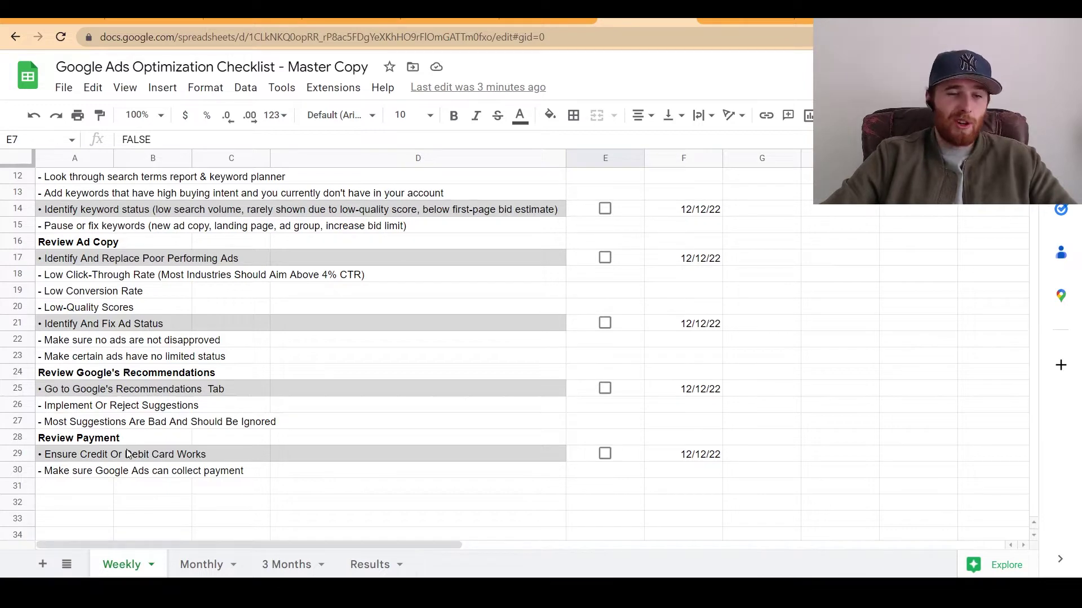
pyautogui.scroll(4, 471, 448)
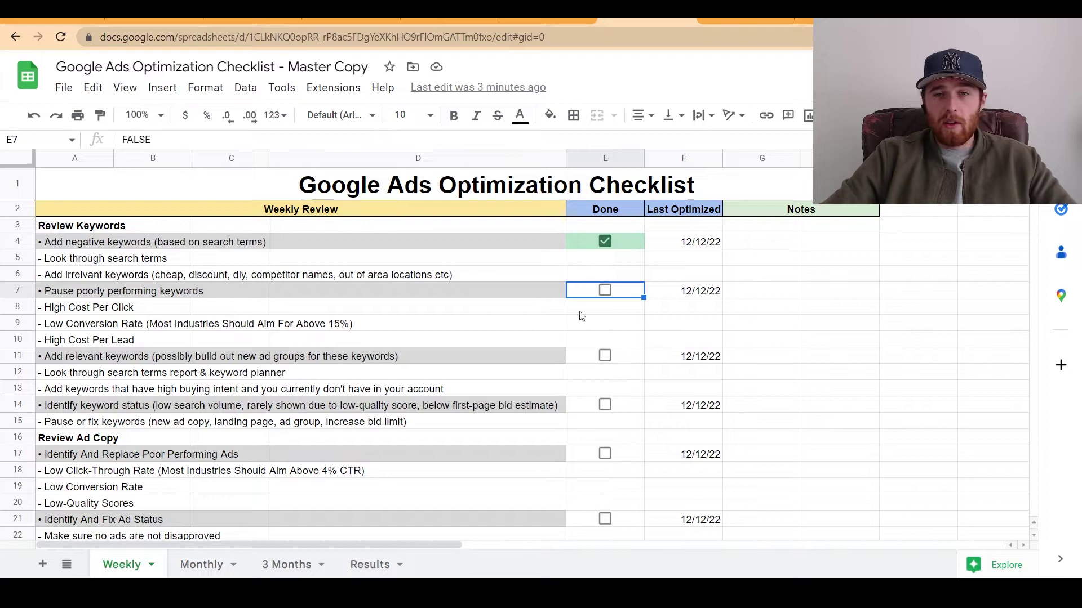
pyautogui.click(701, 247)
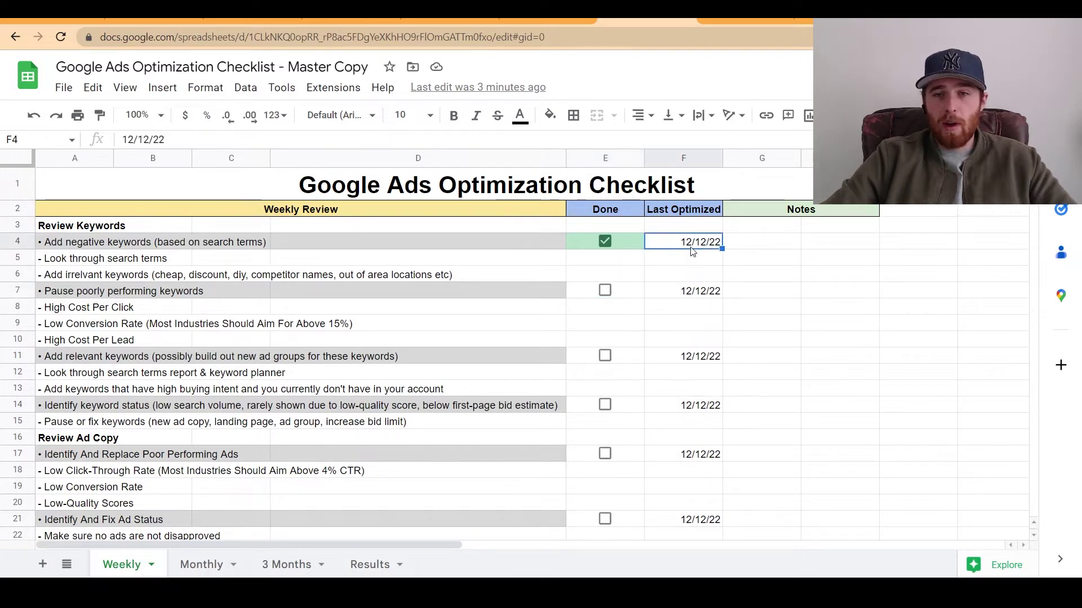
pyautogui.click(755, 243)
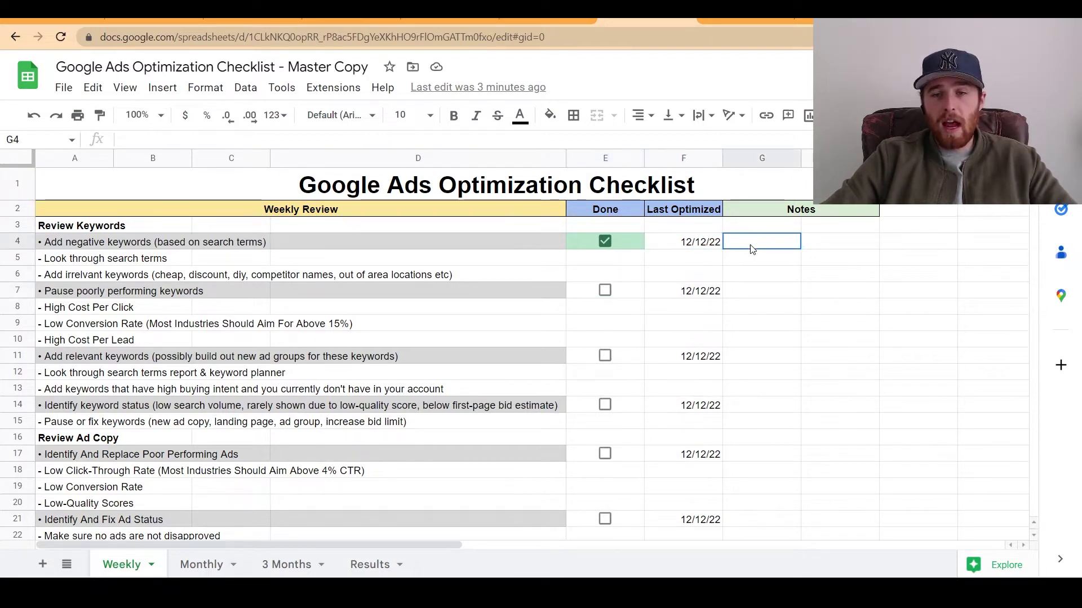
pyautogui.click(604, 242)
pyautogui.click(604, 242)
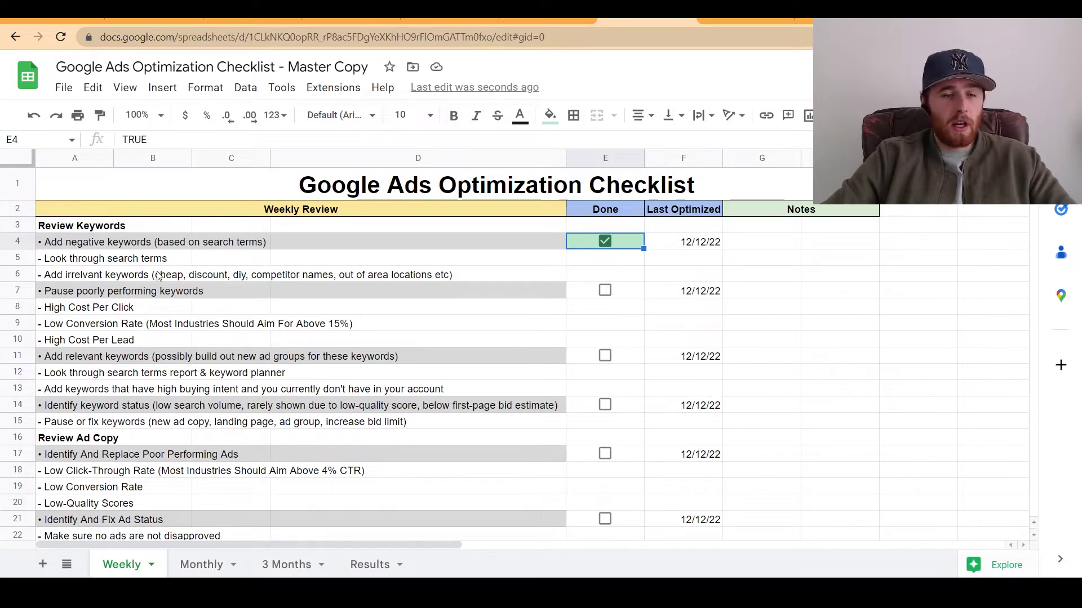
# - Scroll to the end of the Weekly tasks and switch to the Monthly sheet
pyautogui.scroll(-2, 224, 322)
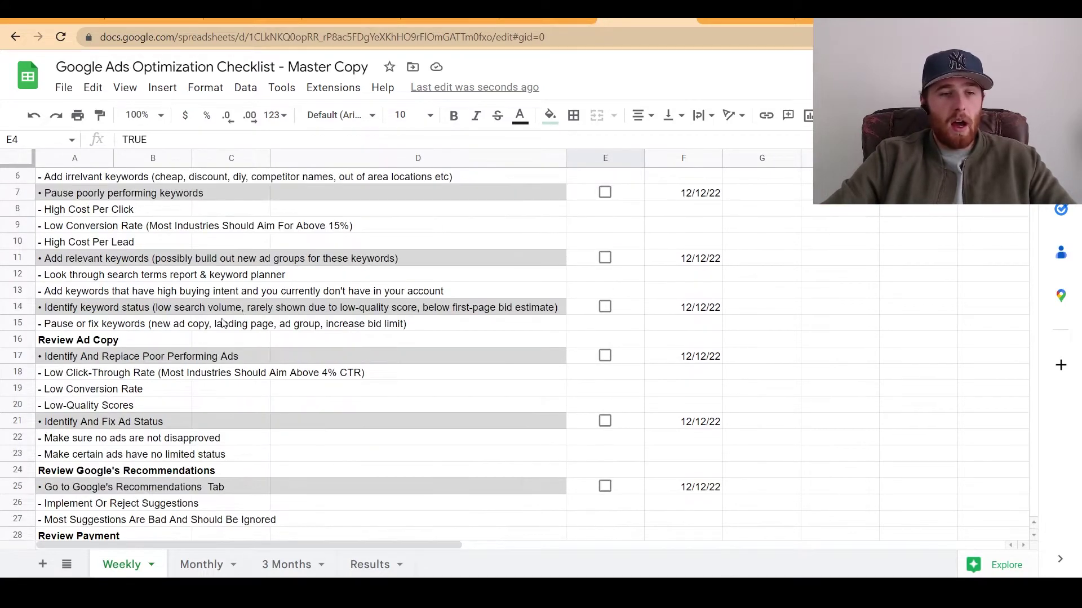
pyautogui.scroll(-2, 276, 414)
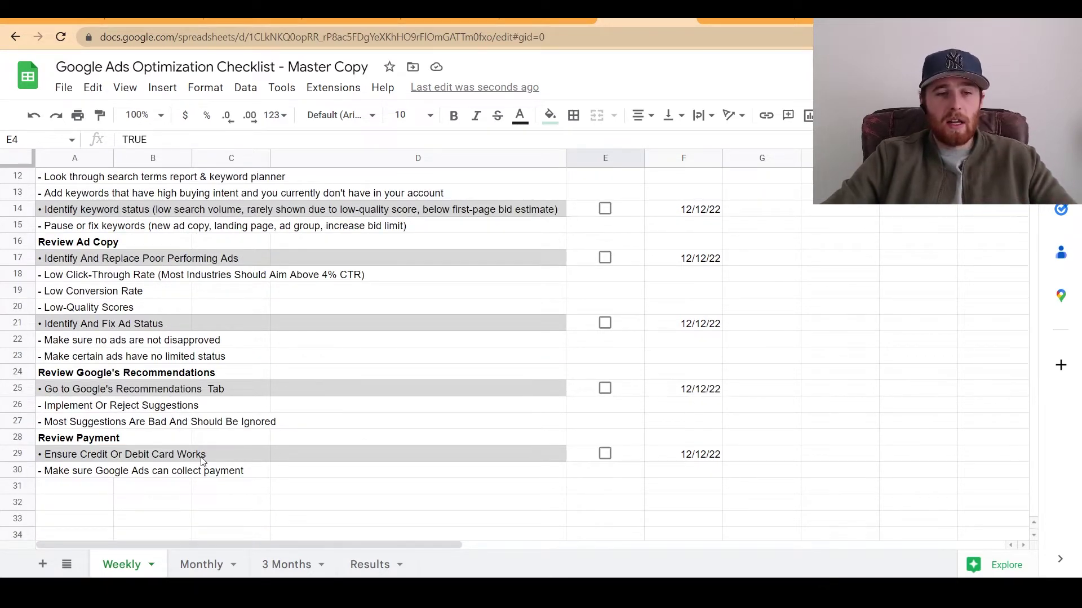
pyautogui.click(196, 566)
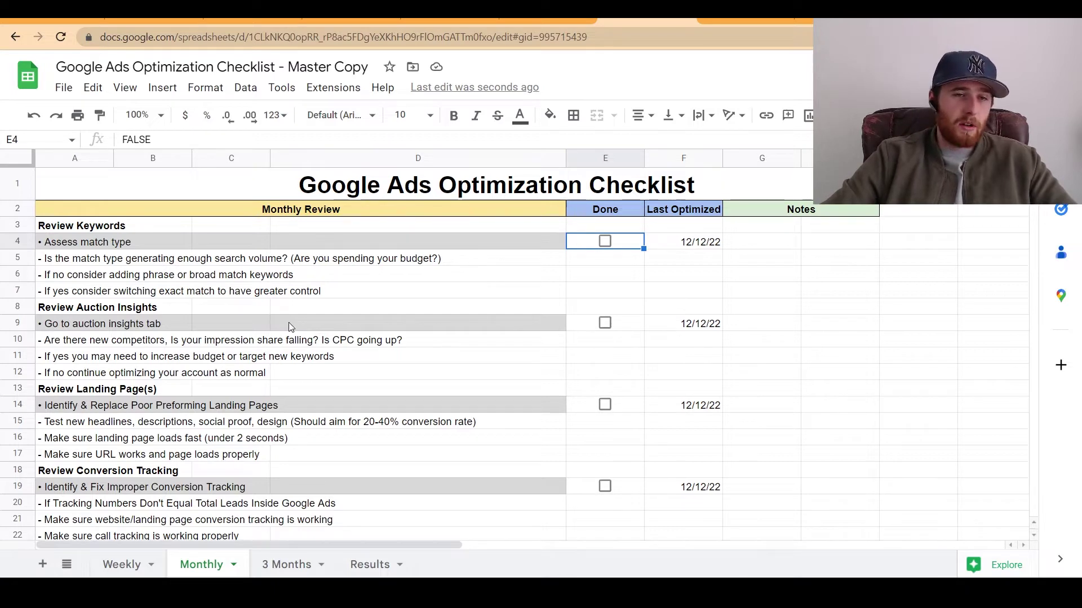
# - Scroll through the Monthly quality score, budget and bid tasks, then back up to row 1
pyautogui.scroll(-2, 367, 355)
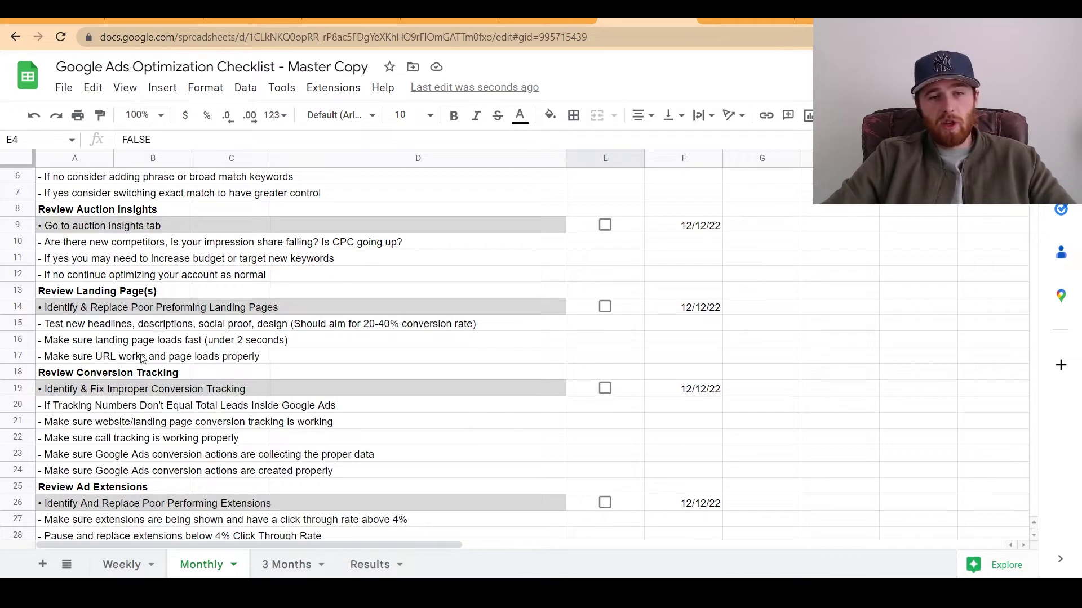
pyautogui.scroll(-2, 380, 387)
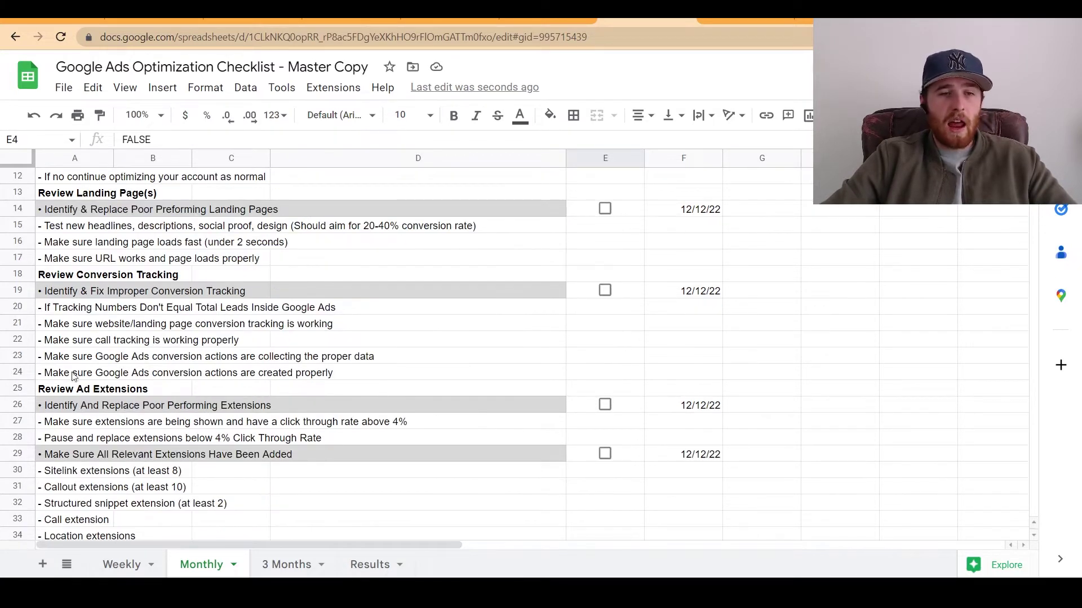
pyautogui.scroll(-2, 248, 422)
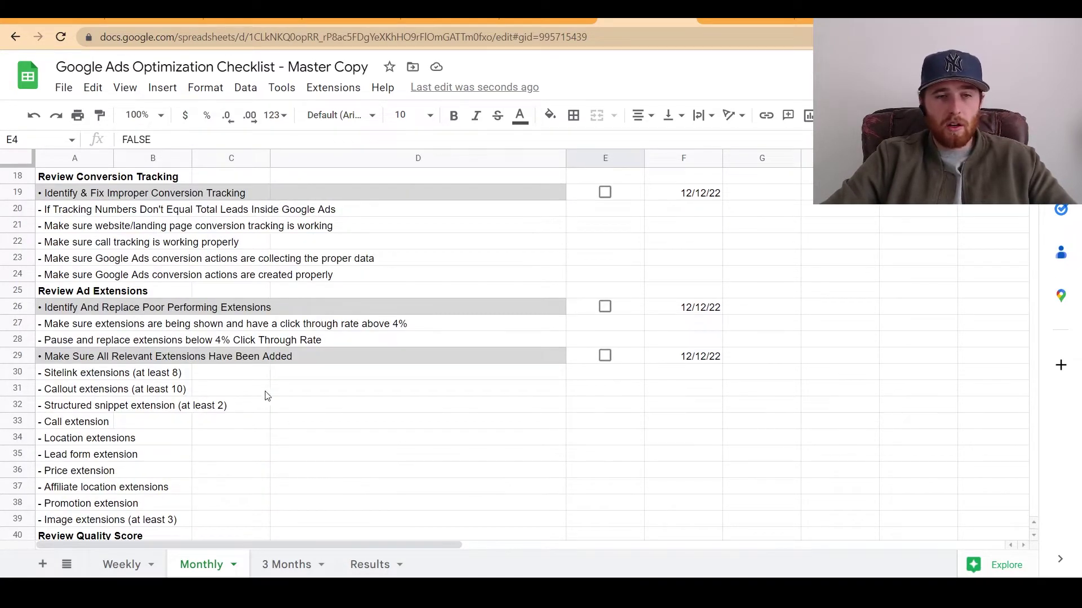
pyautogui.scroll(-4, 267, 396)
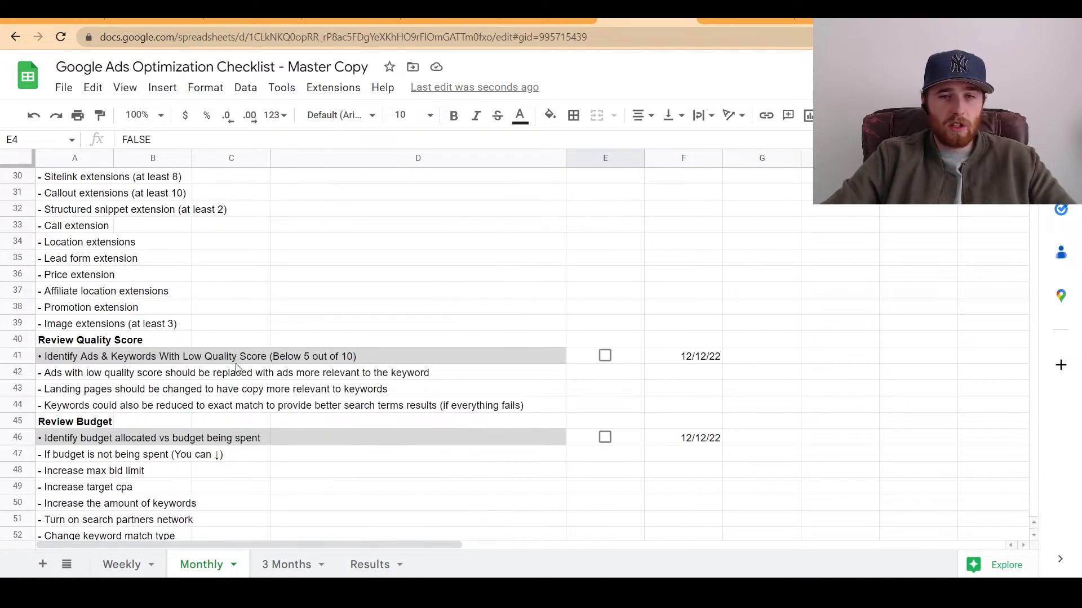
pyautogui.scroll(-2, 237, 368)
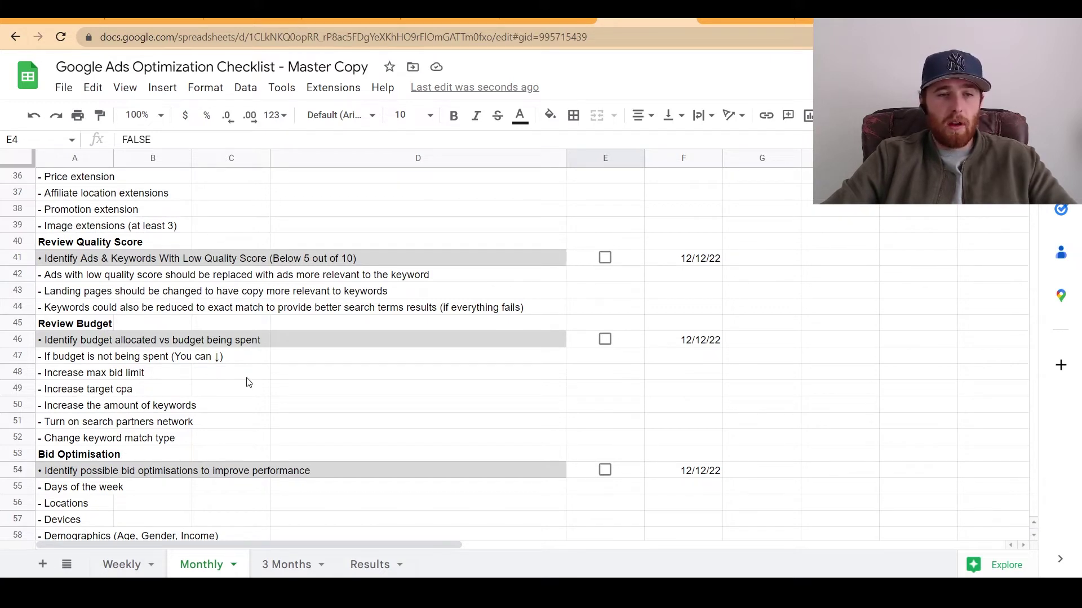
pyautogui.scroll(-2, 266, 384)
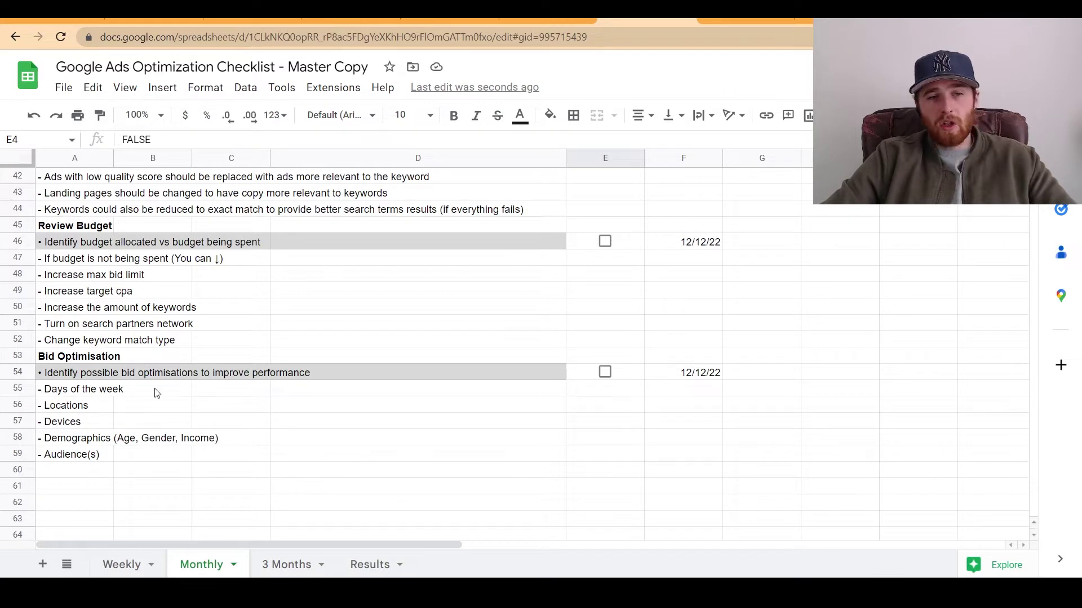
pyautogui.scroll(4, 211, 395)
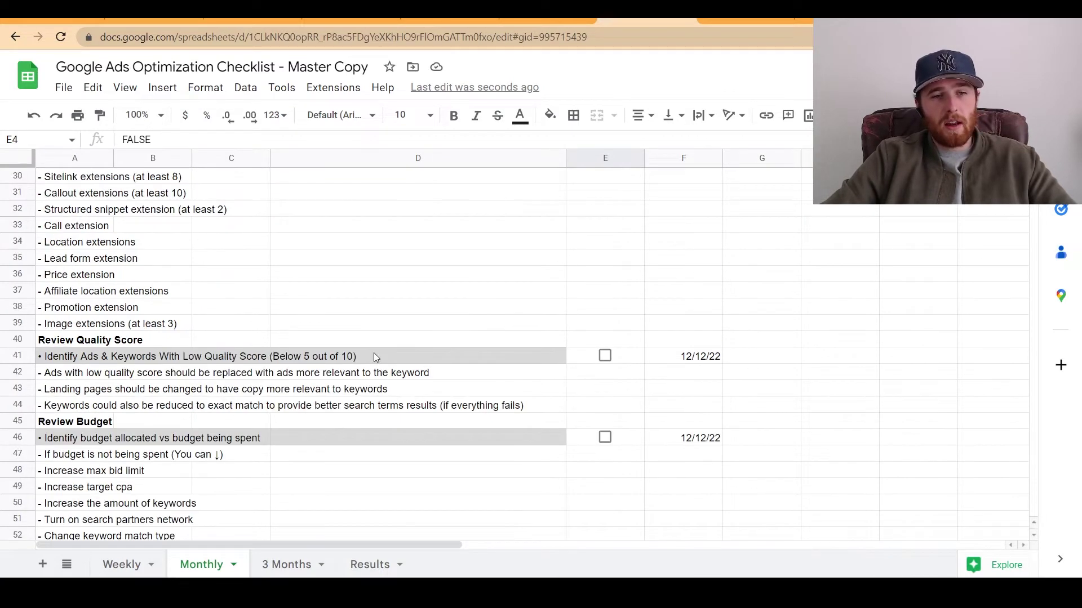
pyautogui.scroll(4, 338, 361)
pyautogui.scroll(6, 277, 370)
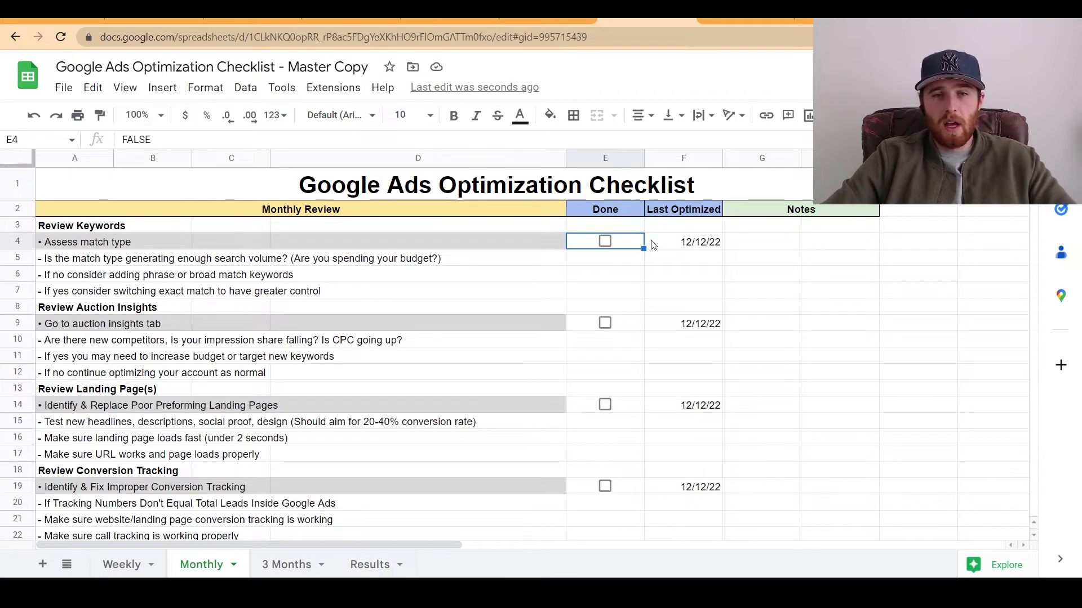
pyautogui.click(604, 241)
pyautogui.click(605, 241)
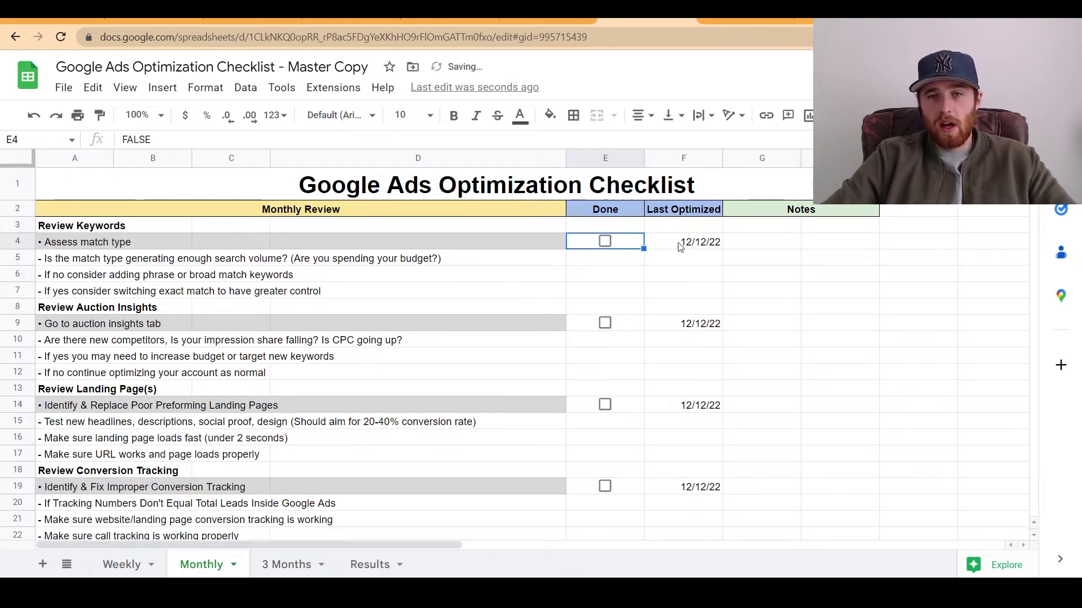
pyautogui.click(687, 243)
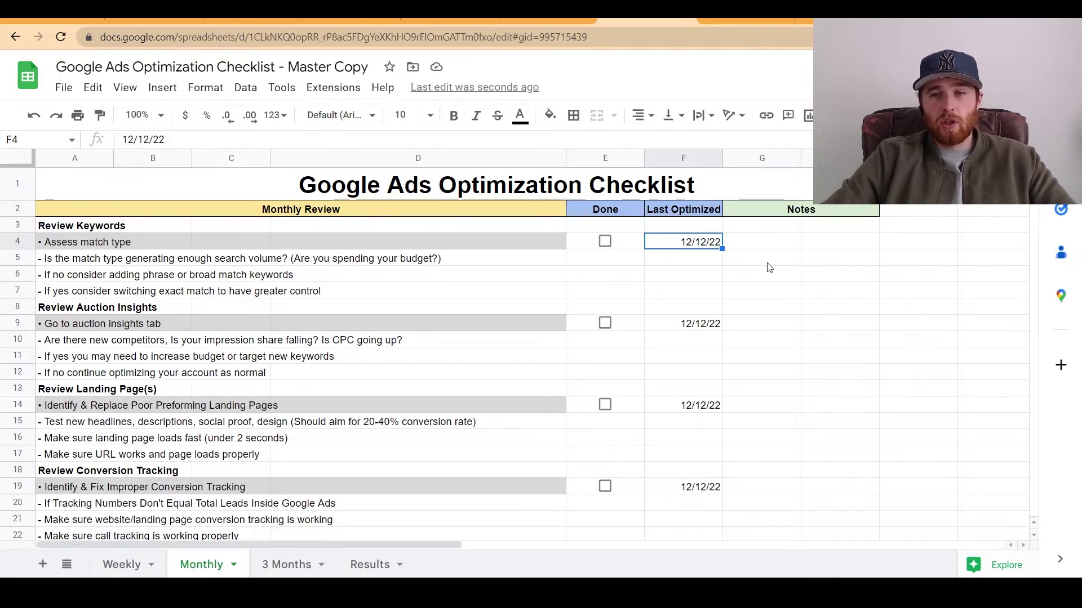
pyautogui.click(772, 248)
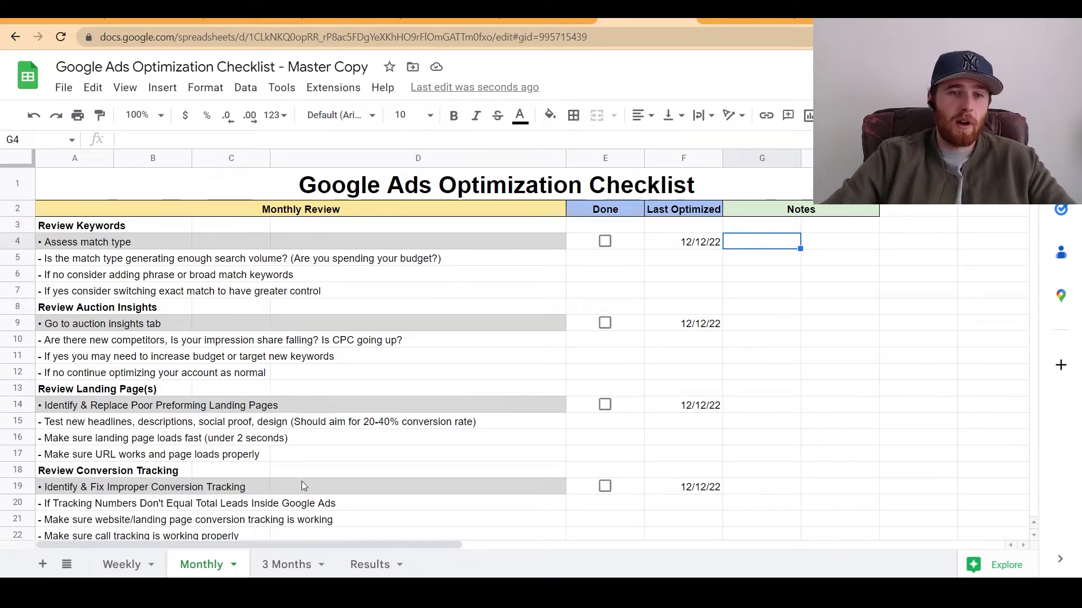
# - Switch to the 3 Months sheet to show the 3 Month Review checklist
pyautogui.click(279, 564)
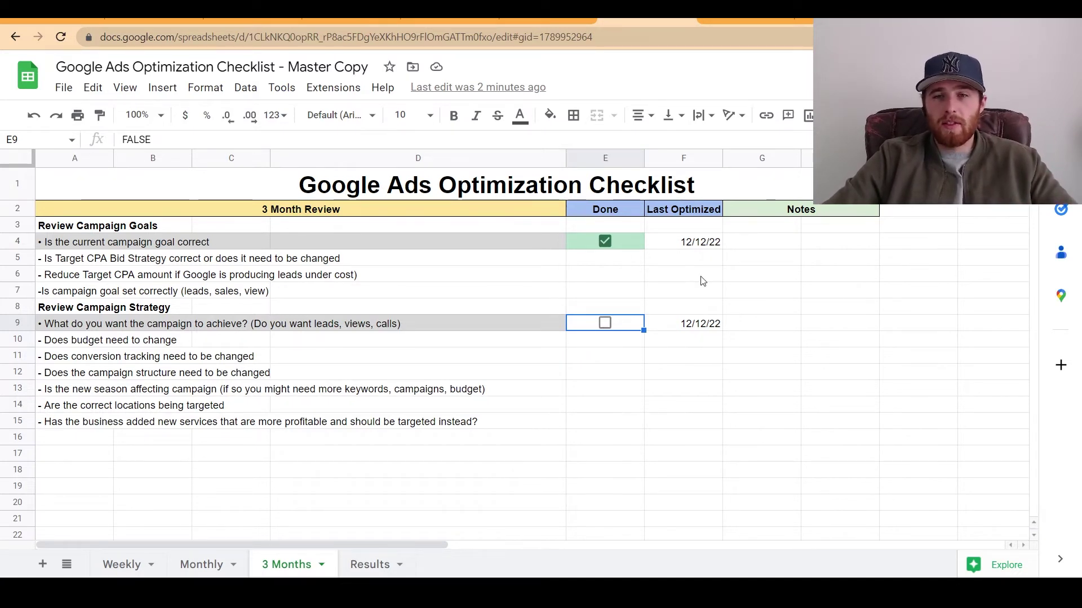
# - On the Results sheet, inspect Month 1's phone call, email inquiry and conversion rate cells
pyautogui.click(367, 564)
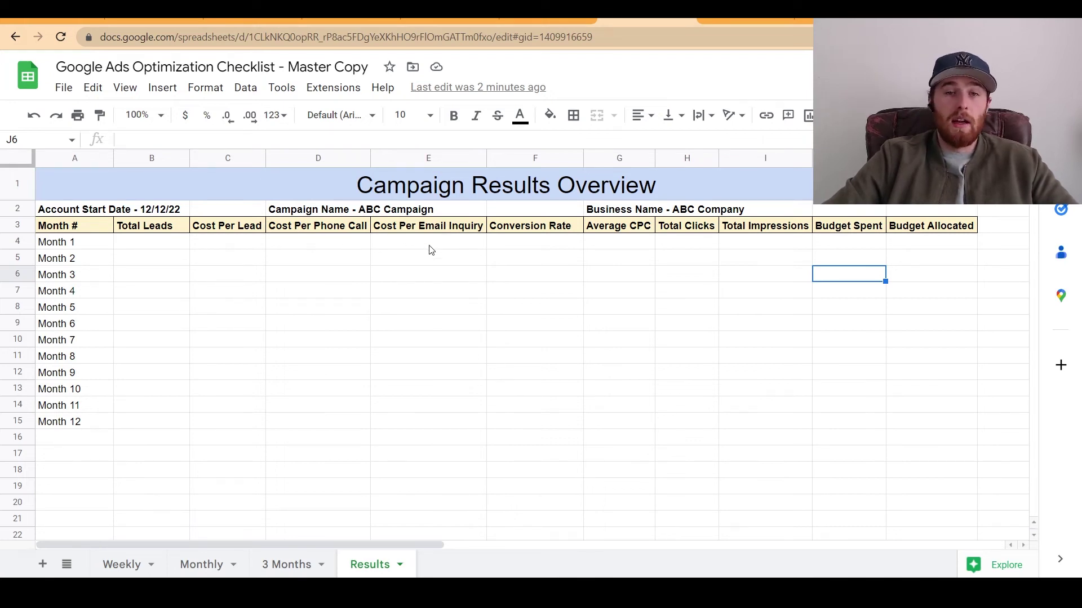
pyautogui.click(338, 241)
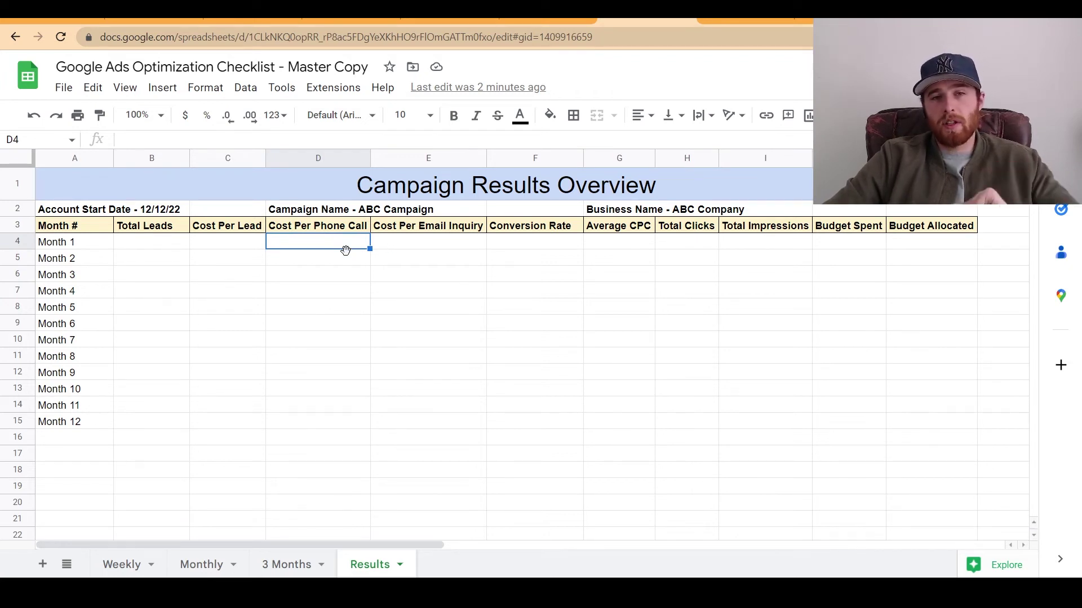
pyautogui.click(423, 246)
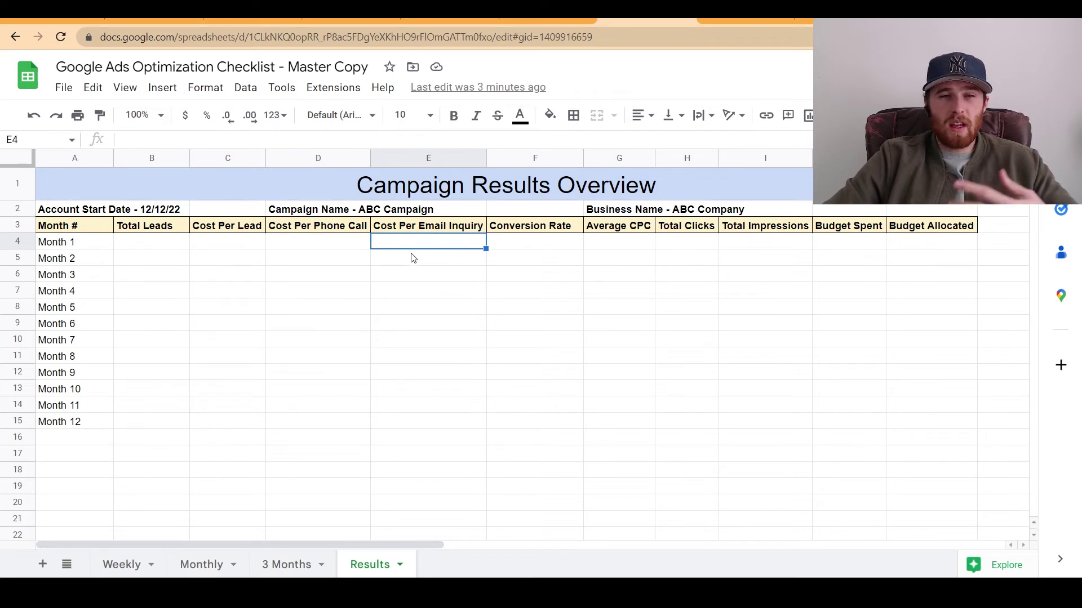
pyautogui.click(316, 245)
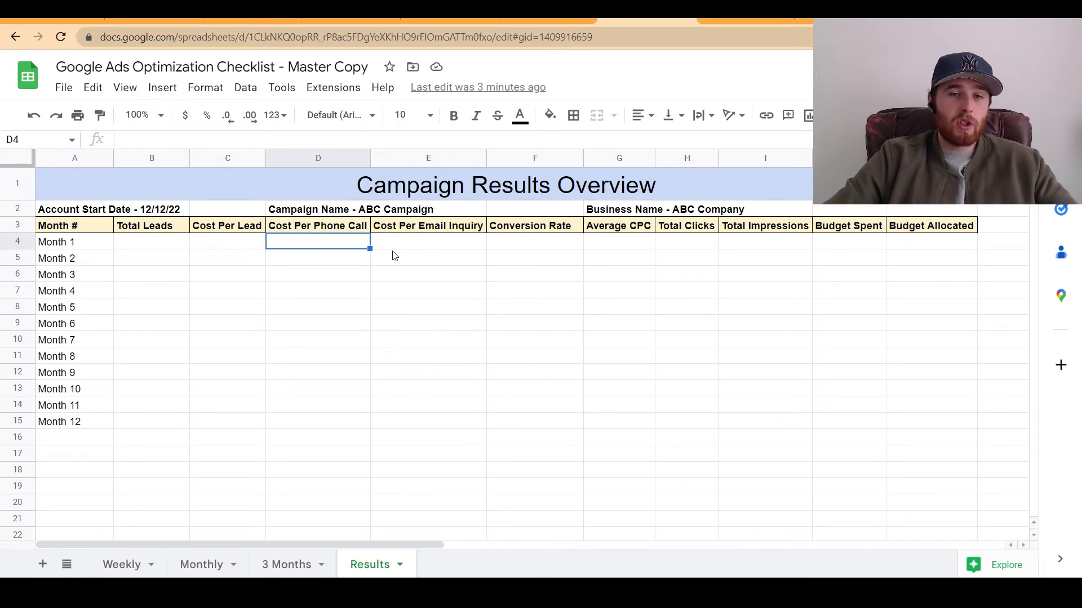
pyautogui.click(407, 246)
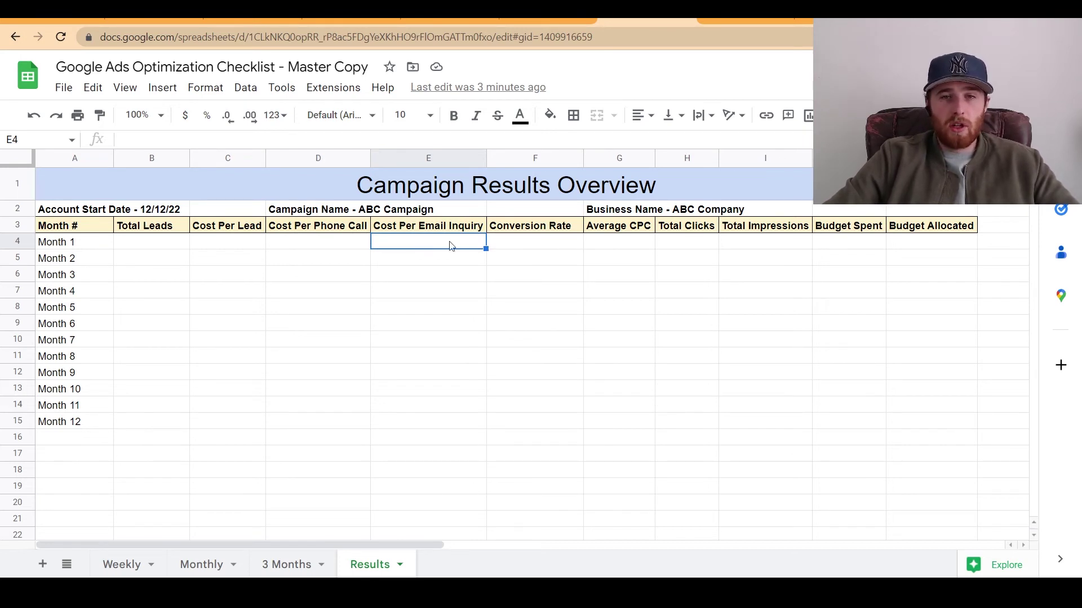
pyautogui.click(557, 244)
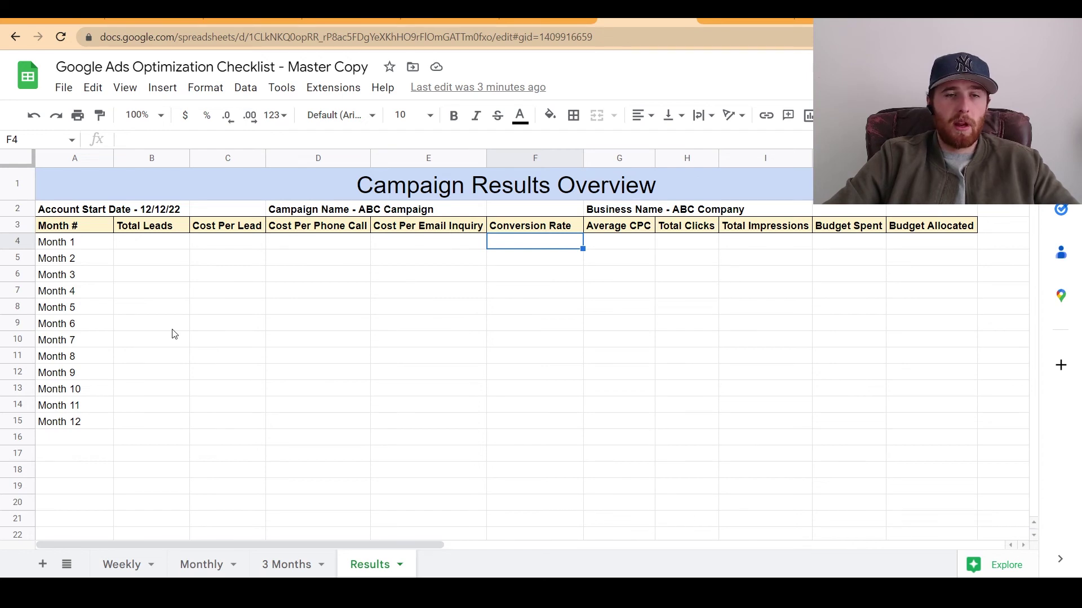
# - Select and highlight the Account Start Date cell, leaving it unchanged
pyautogui.click(71, 213)
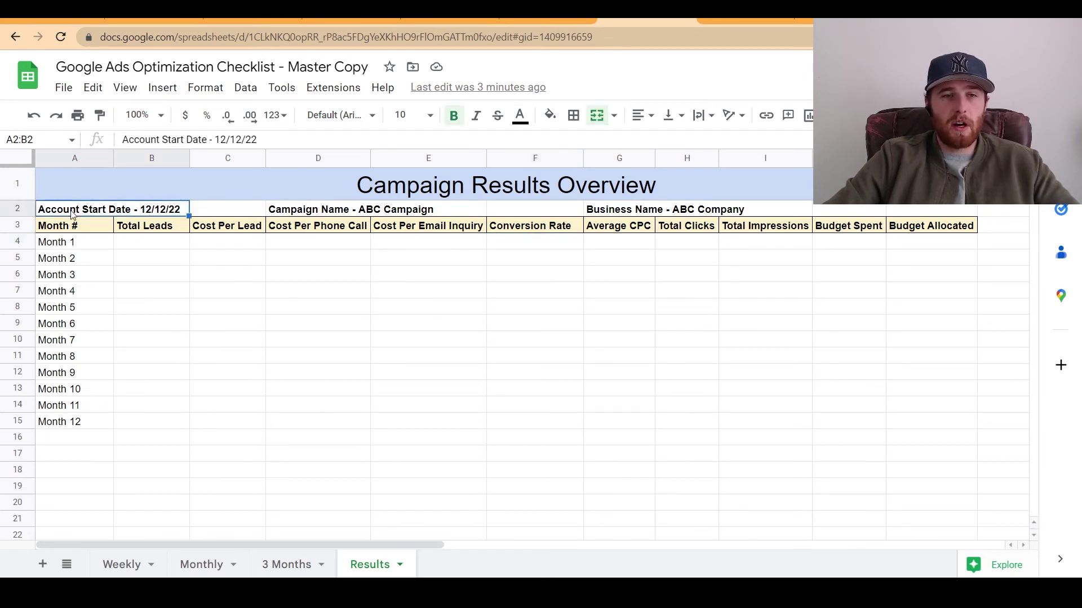
pyautogui.click(158, 276)
pyautogui.tripleClick(84, 207)
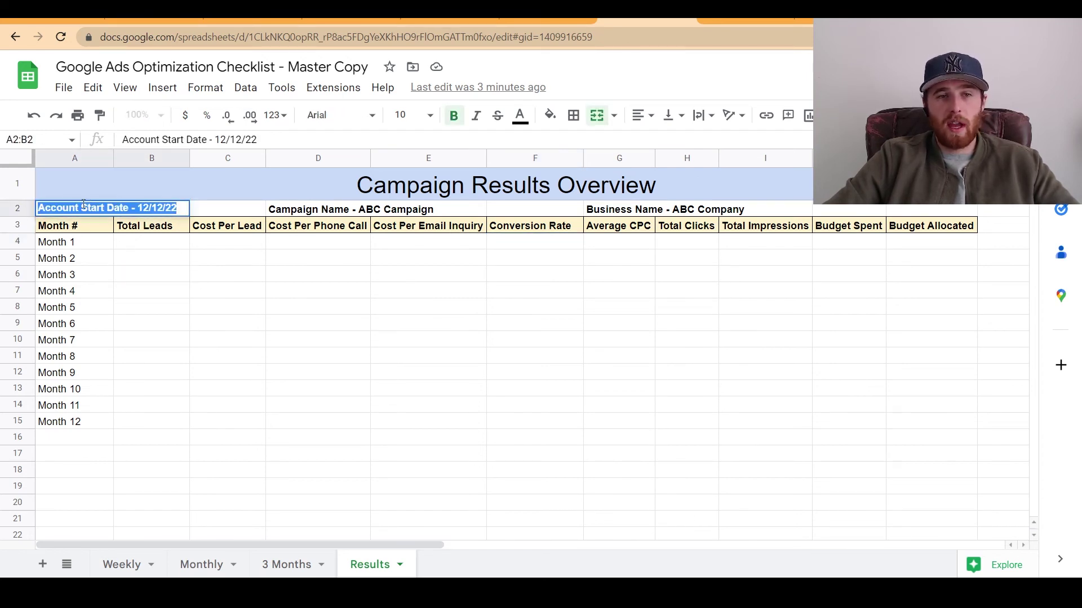
pyautogui.click(237, 276)
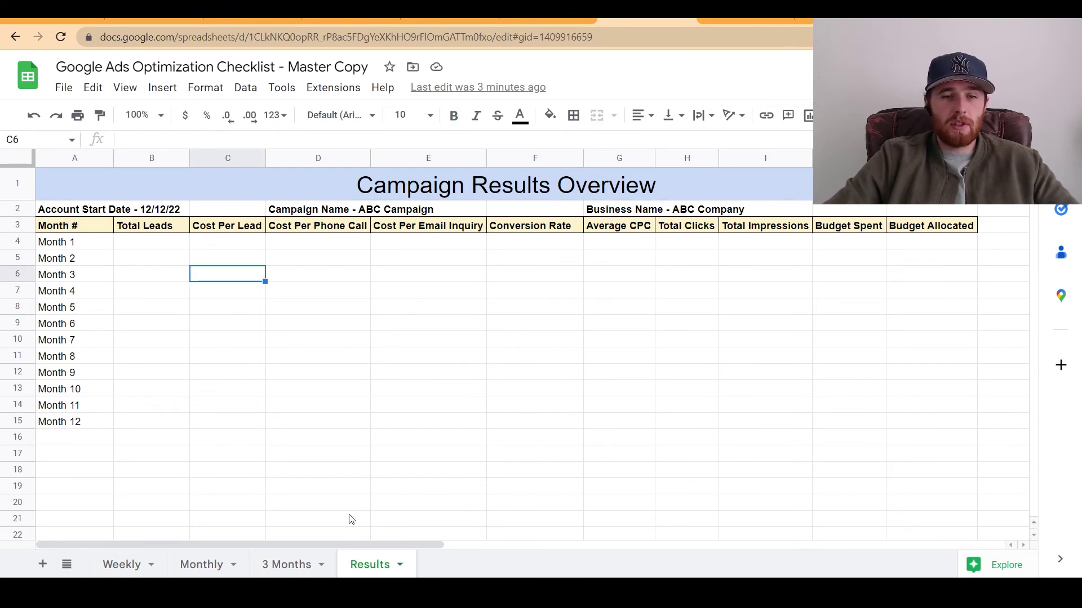
# - Return to the Weekly sheet and scroll up to its title row
pyautogui.click(134, 570)
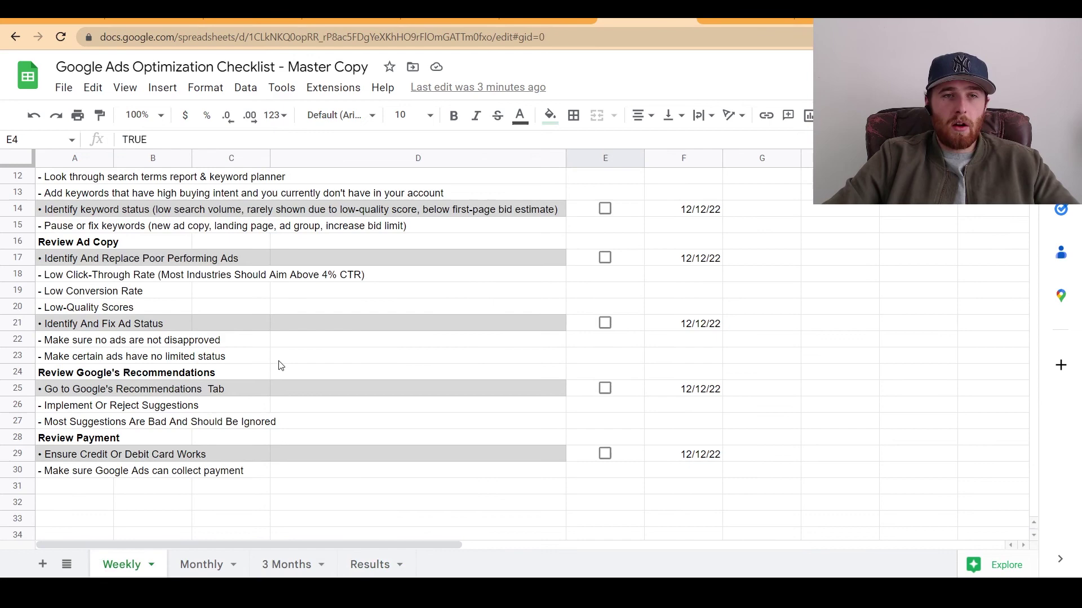
pyautogui.scroll(4, 278, 365)
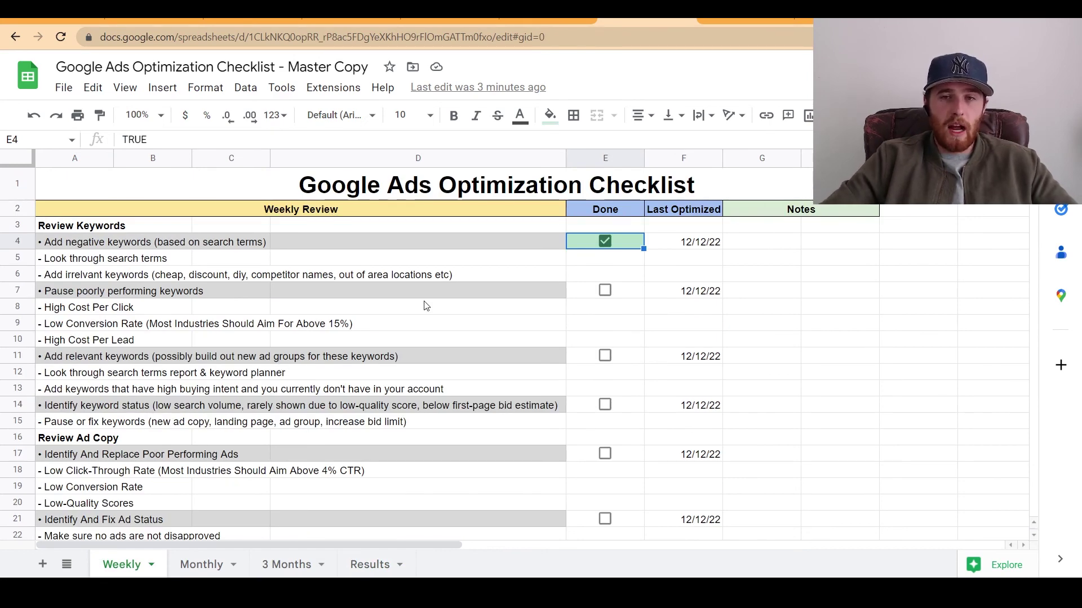